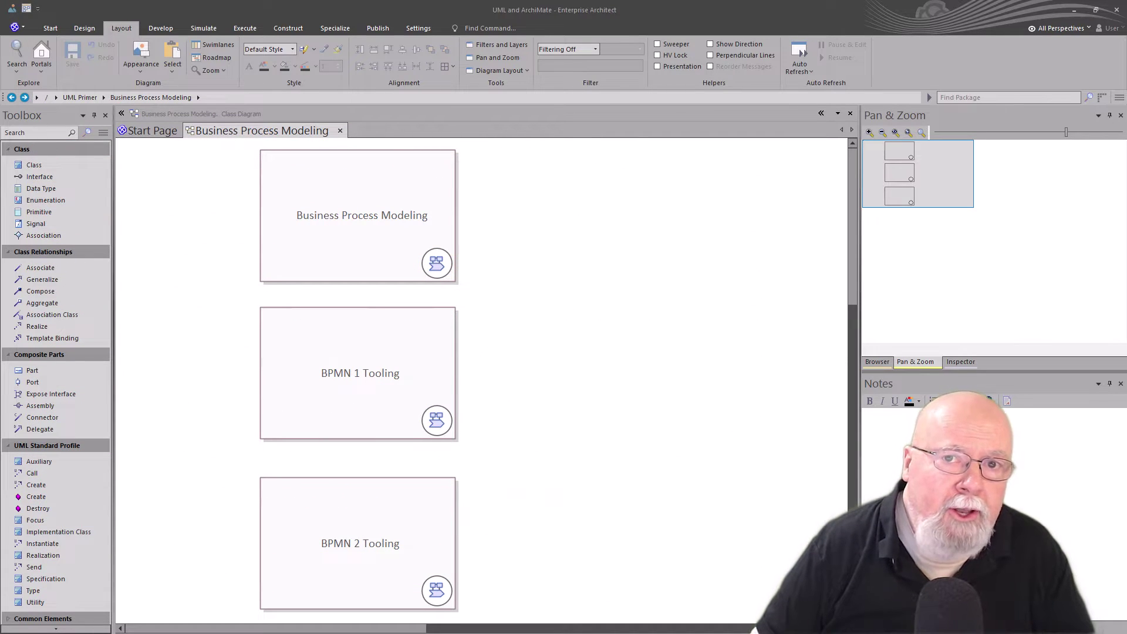
Open the DSL Qual Flow BPMN 1.0 diagram showing the DSL Qualification and OrderProcess flows
double_click(368, 246)
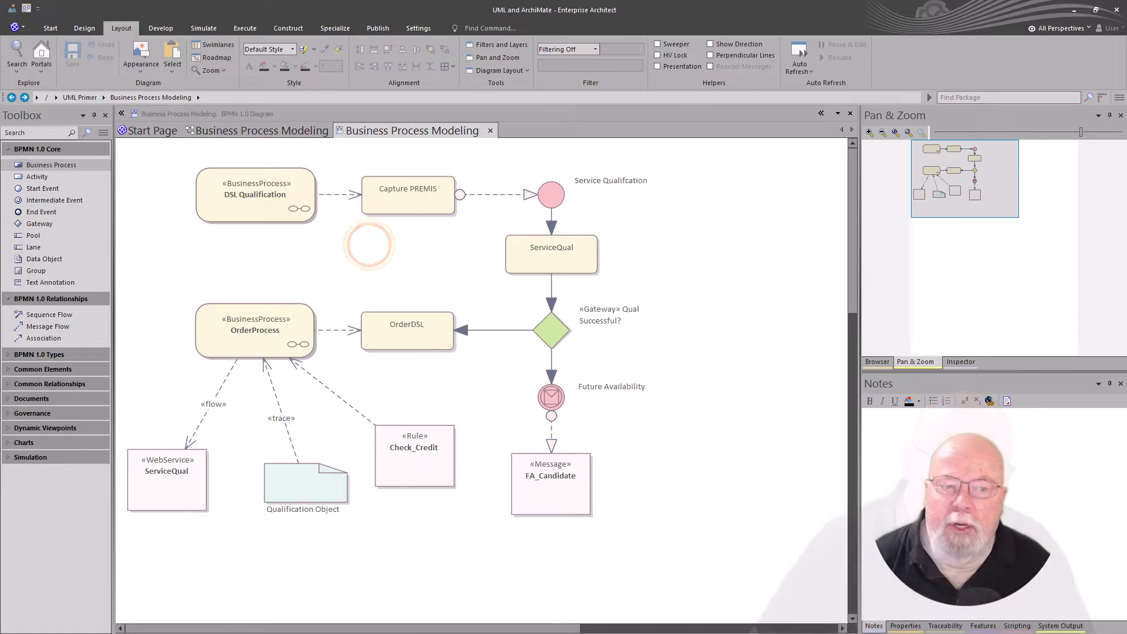